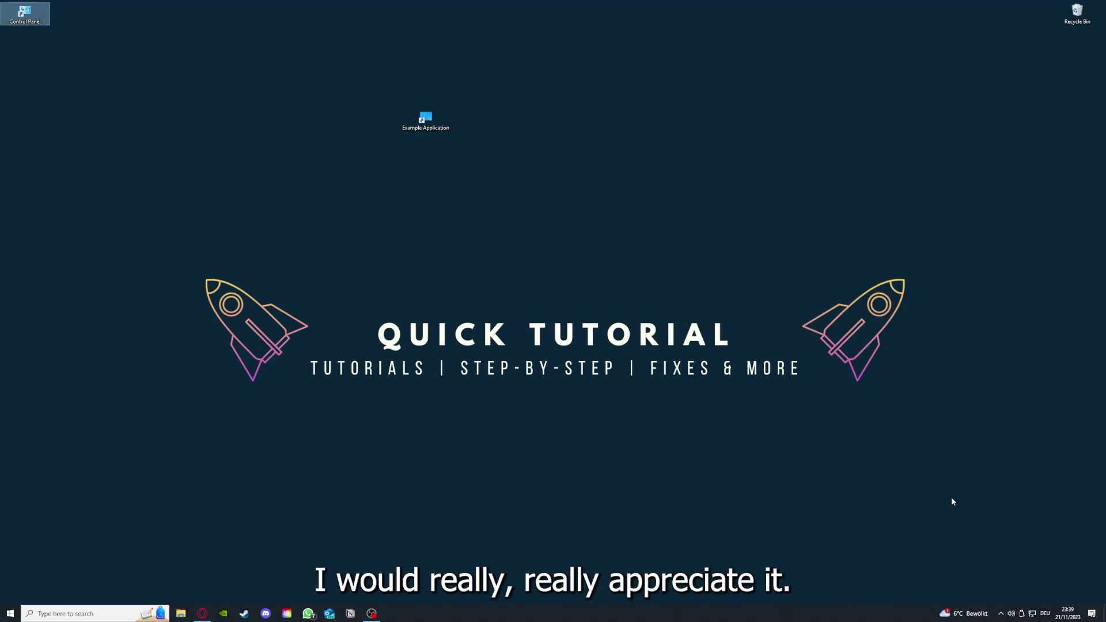
Step: Draw selection boxes on the empty desktop, then launch the Example Application and close its window
{"action": "left_click", "coordinate": [784, 415]}
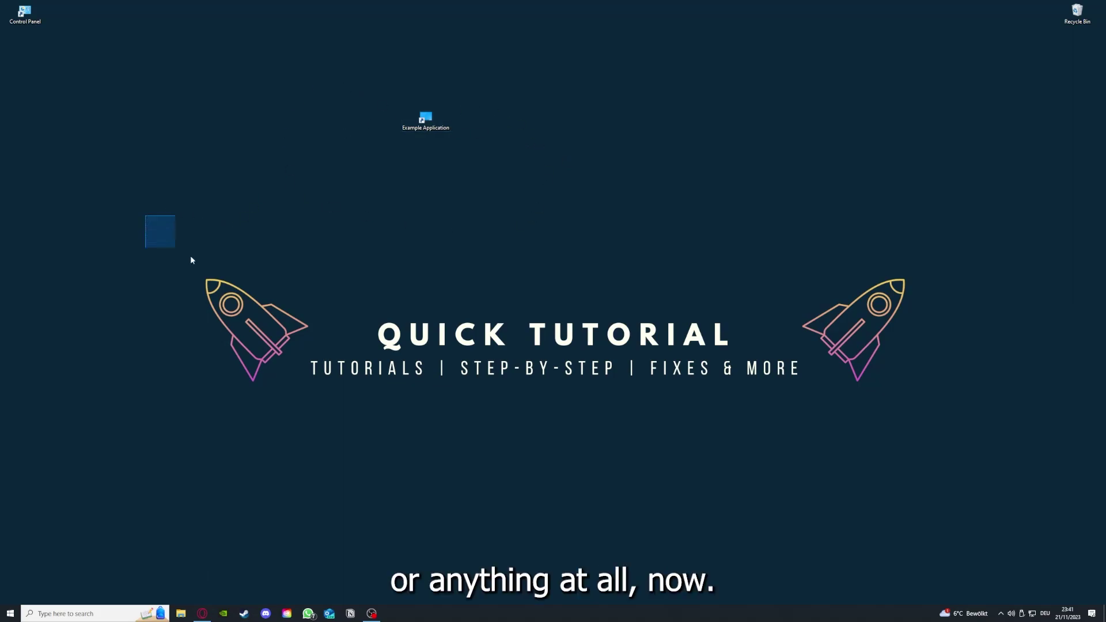
{"action": "left_click_drag", "start_coordinate": [192, 260], "coordinate": [935, 462]}
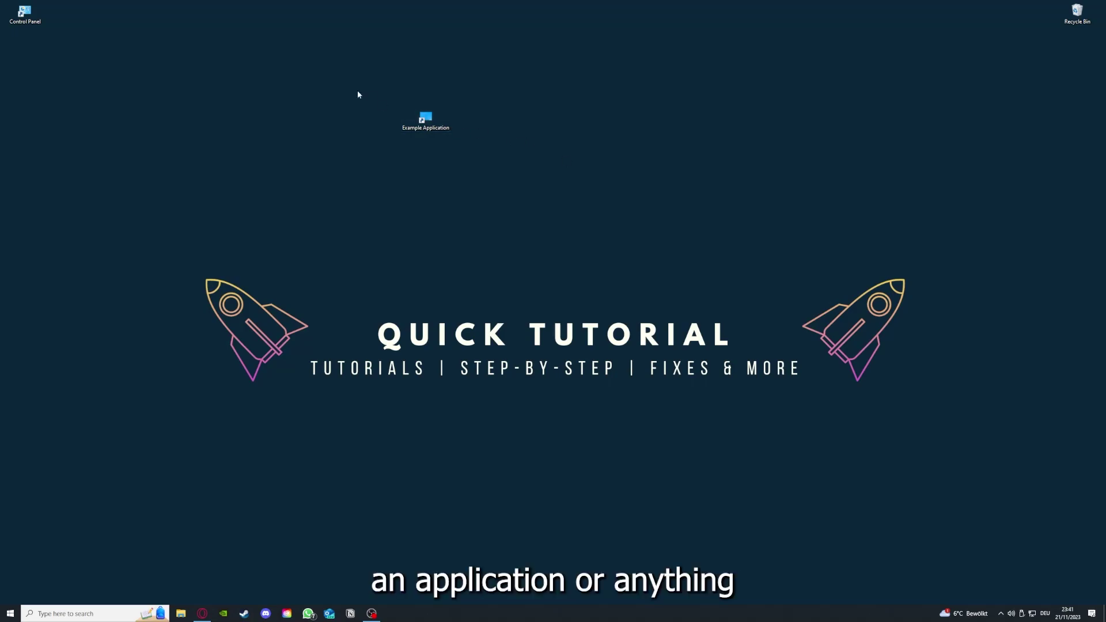
{"action": "left_click_drag", "start_coordinate": [145, 216], "coordinate": [934, 462]}
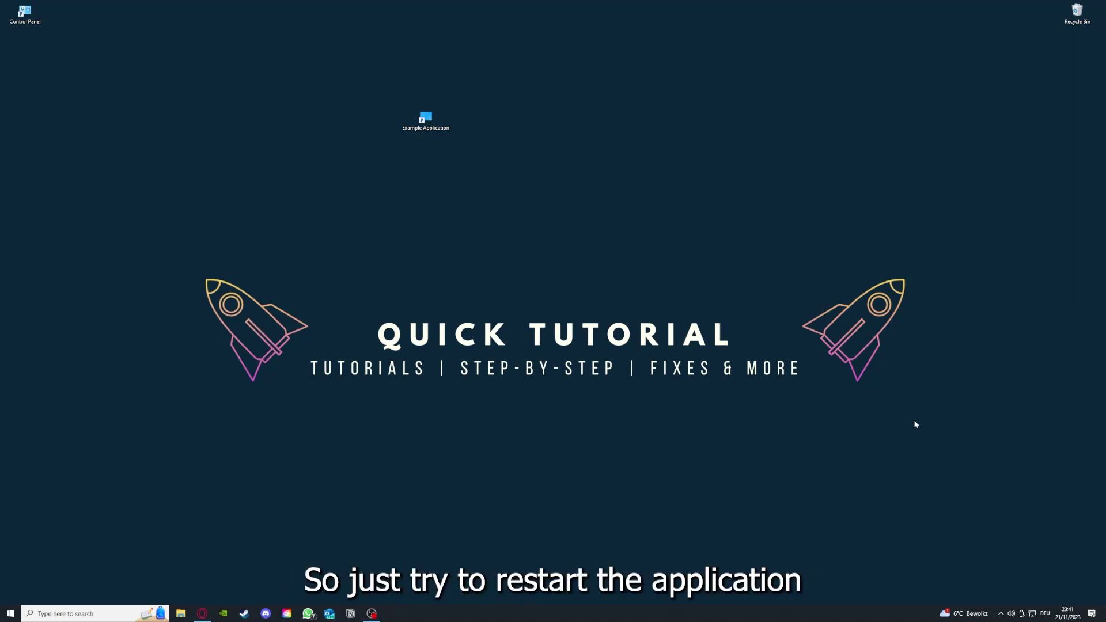
{"action": "double_click", "coordinate": [425, 121]}
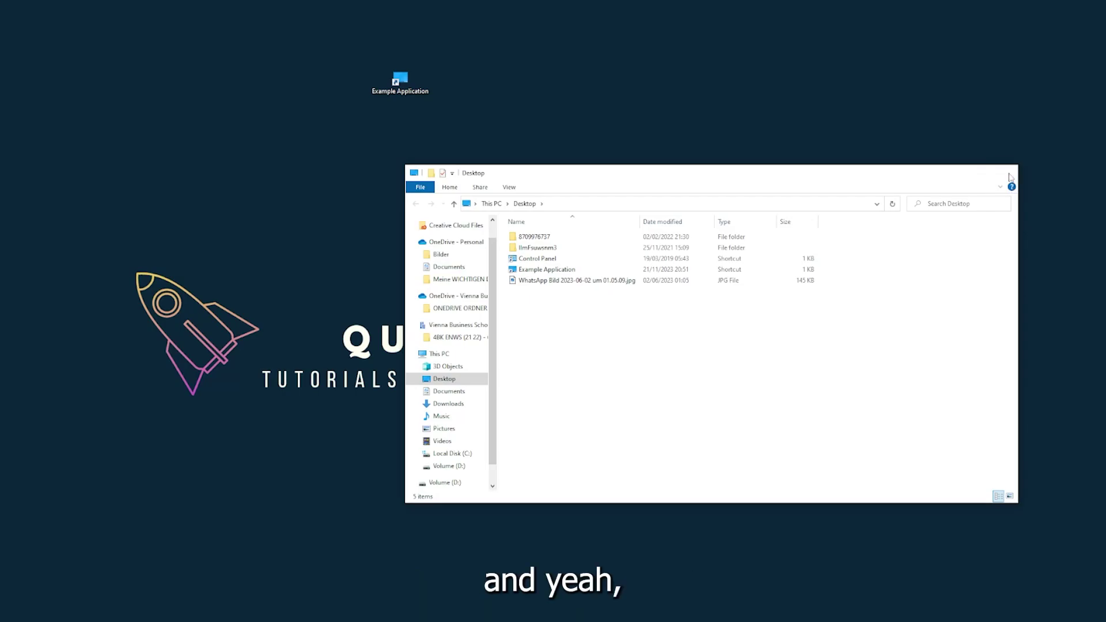
{"action": "left_click", "coordinate": [1007, 174]}
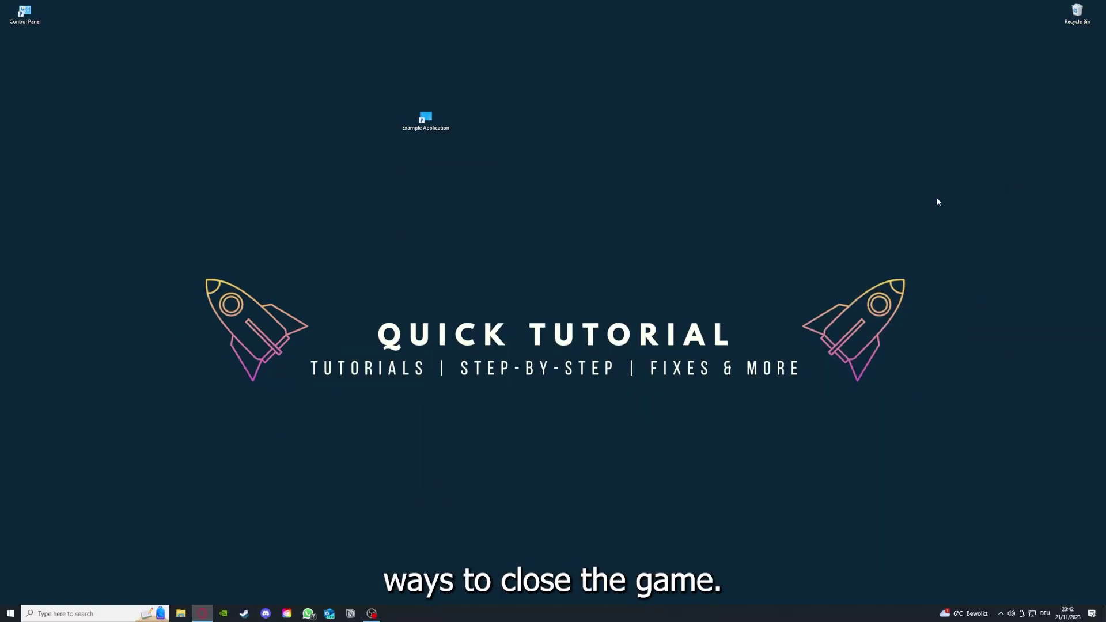
Step: From the taskbar, open Task Manager and end the selected Task Manager process
{"action": "right_click", "coordinate": [415, 613]}
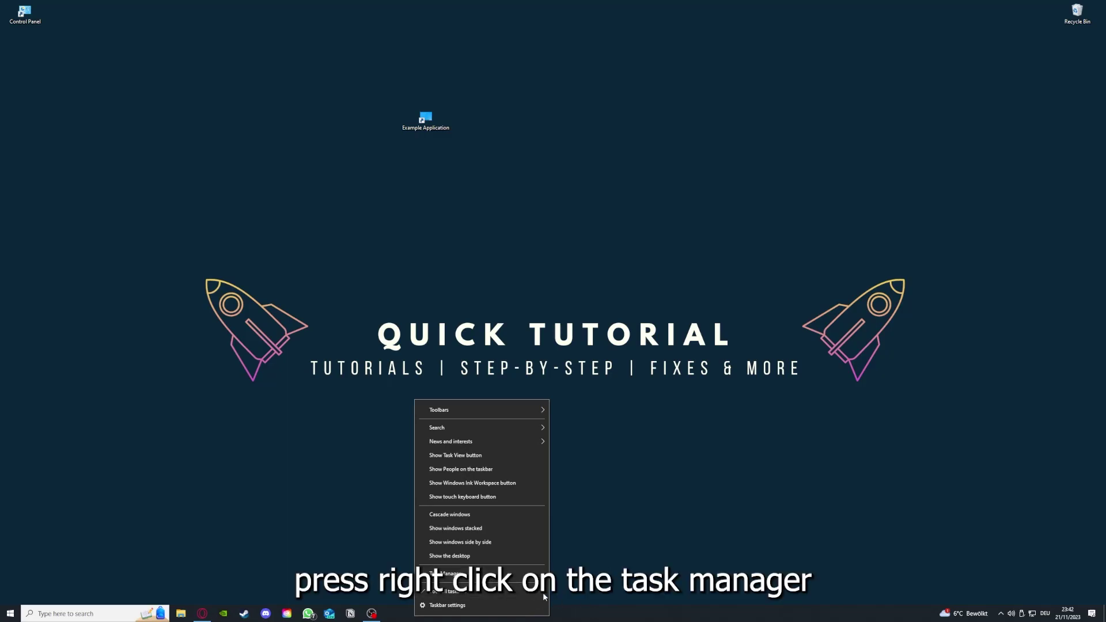
{"action": "left_click", "coordinate": [496, 576]}
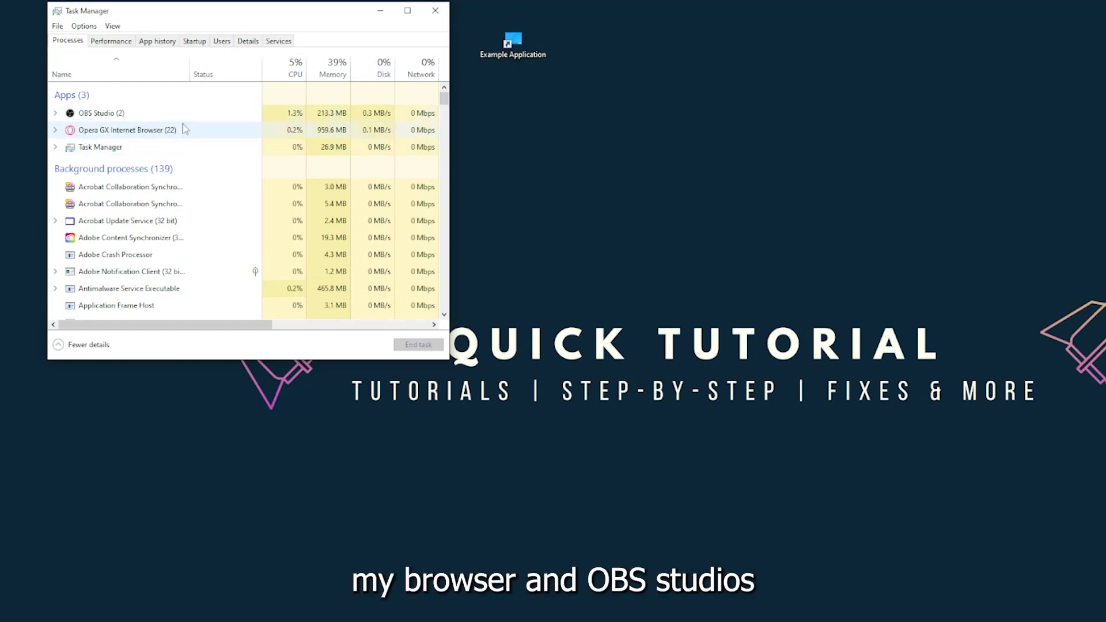
{"action": "left_click", "coordinate": [206, 149]}
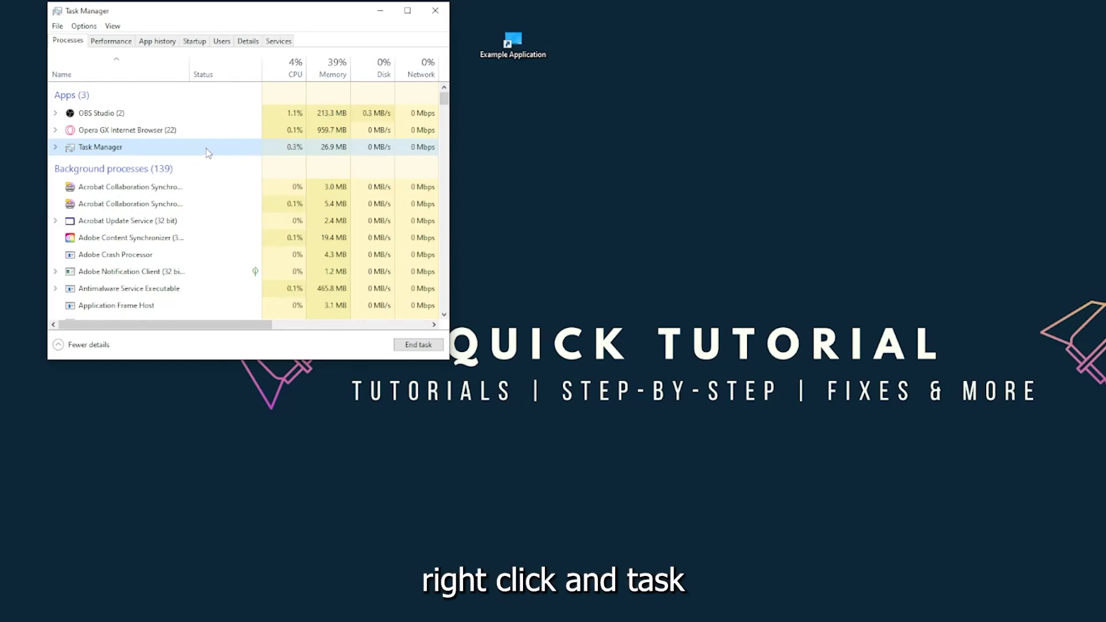
{"action": "left_click", "coordinate": [413, 345]}
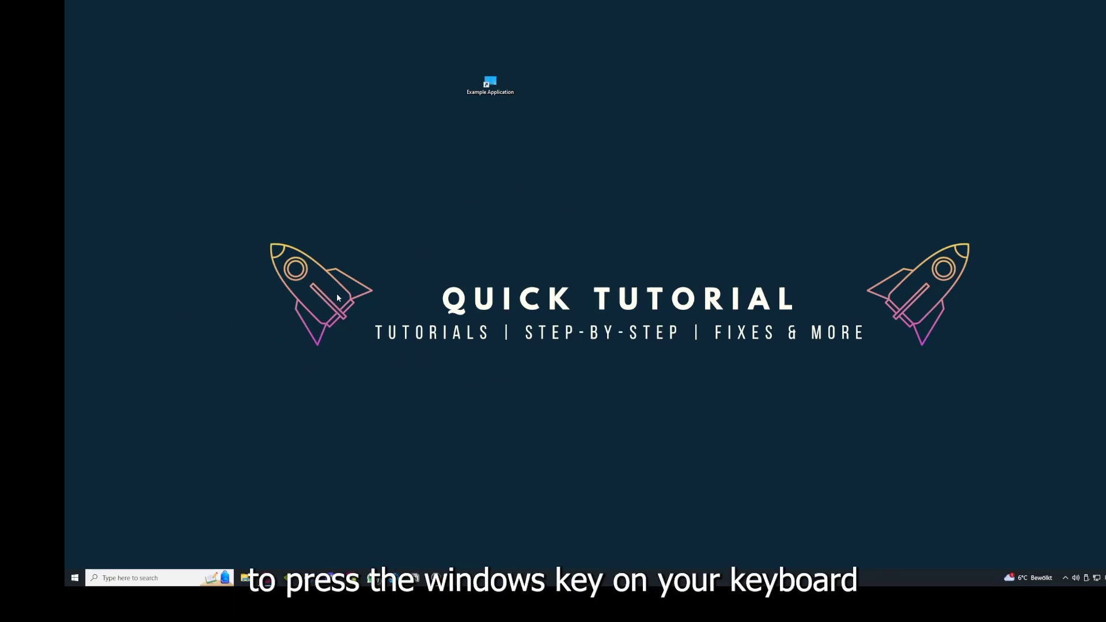
Step: Show the Start menu's power choices: Sleep, Shut down and Restart
{"action": "key", "text": "super"}
{"action": "key", "text": "super"}
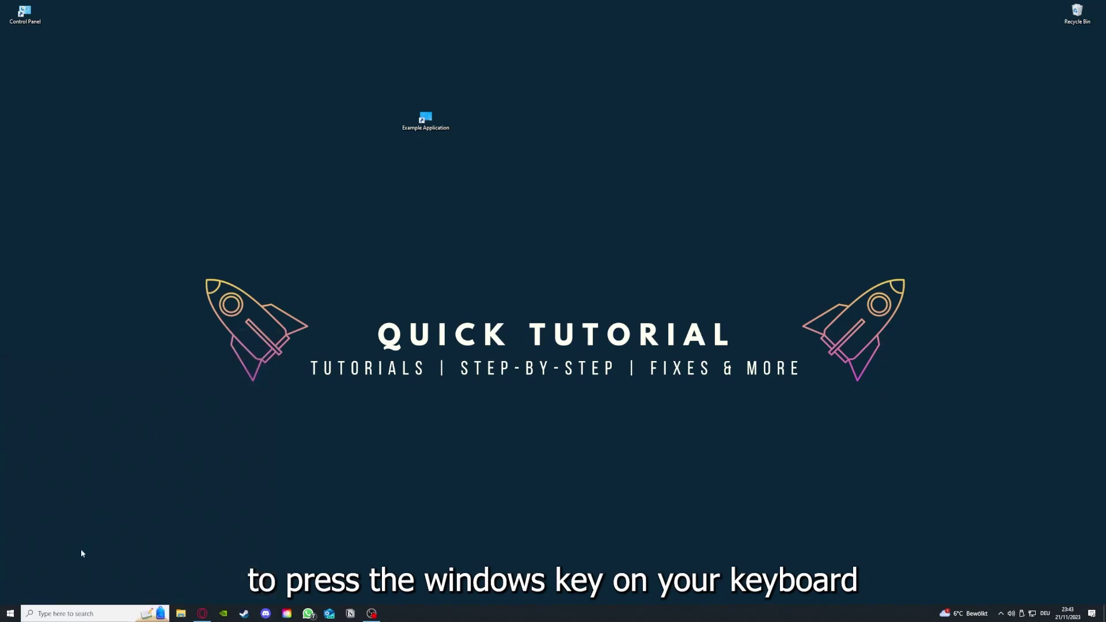
{"action": "left_click", "coordinate": [12, 606]}
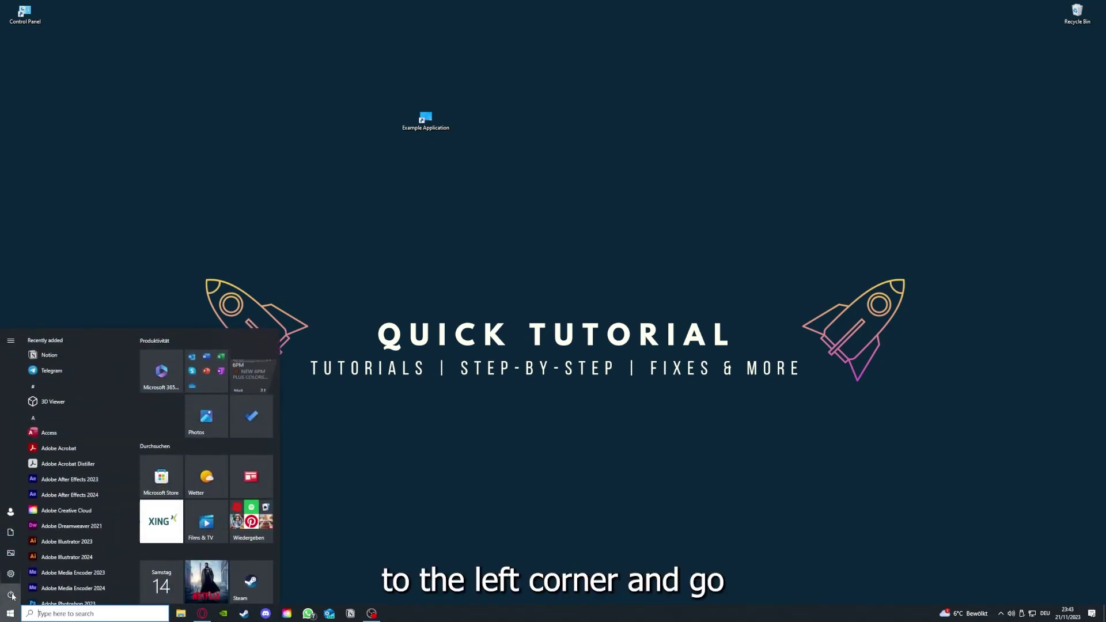
{"action": "mouse_move", "coordinate": [12, 596]}
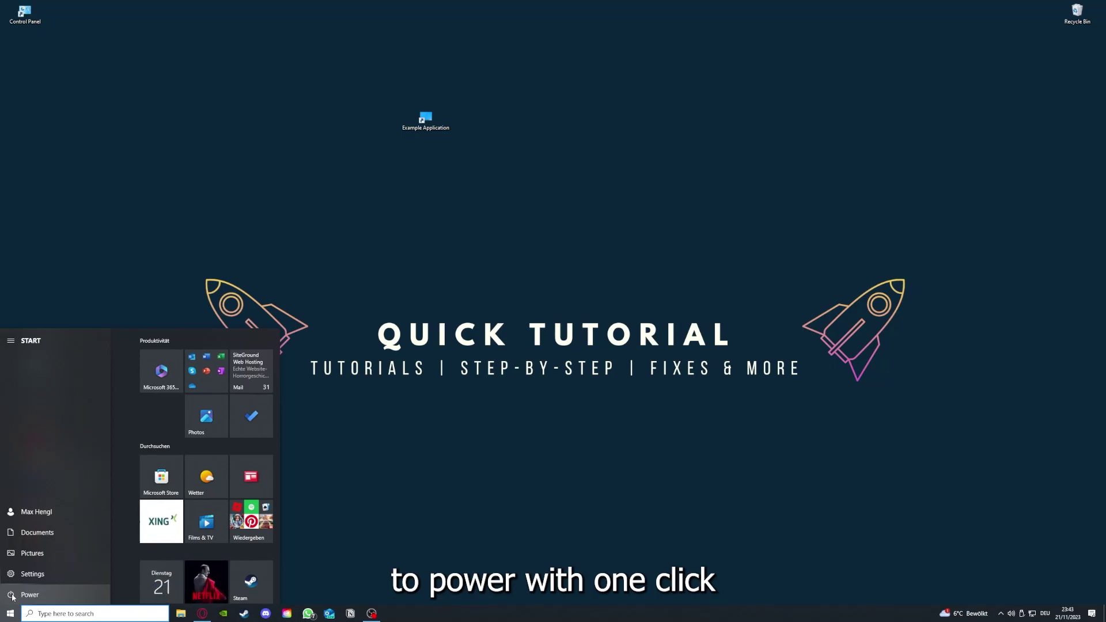
{"action": "left_click", "coordinate": [13, 596]}
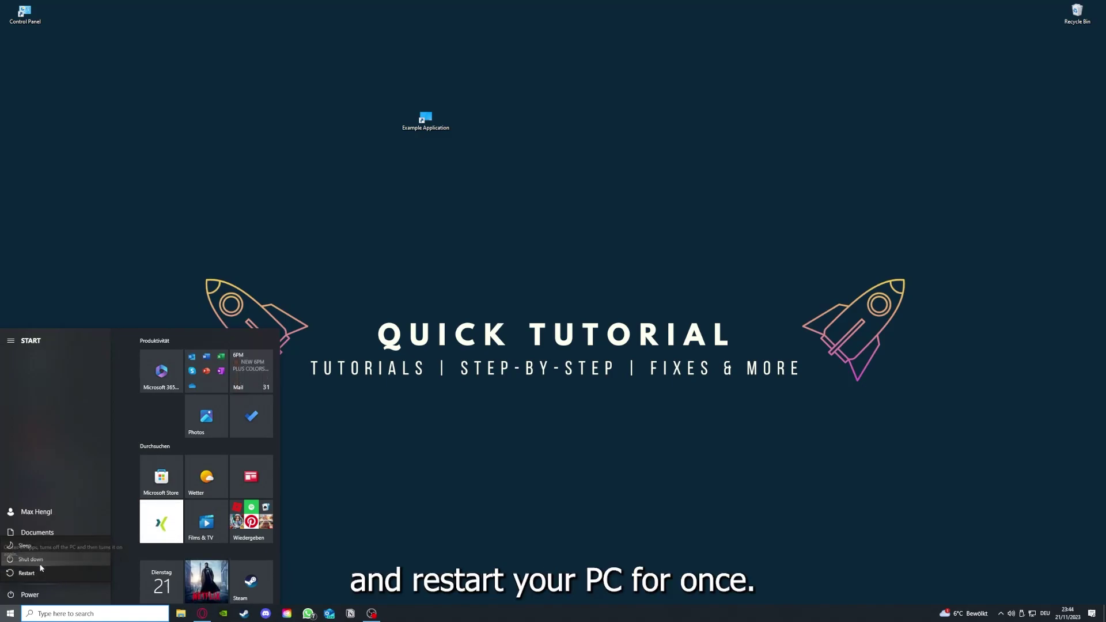
Step: Dismiss the Start menu and reopen Task Manager on its Startup tab, scrolling through the entries
{"action": "left_click", "coordinate": [441, 443]}
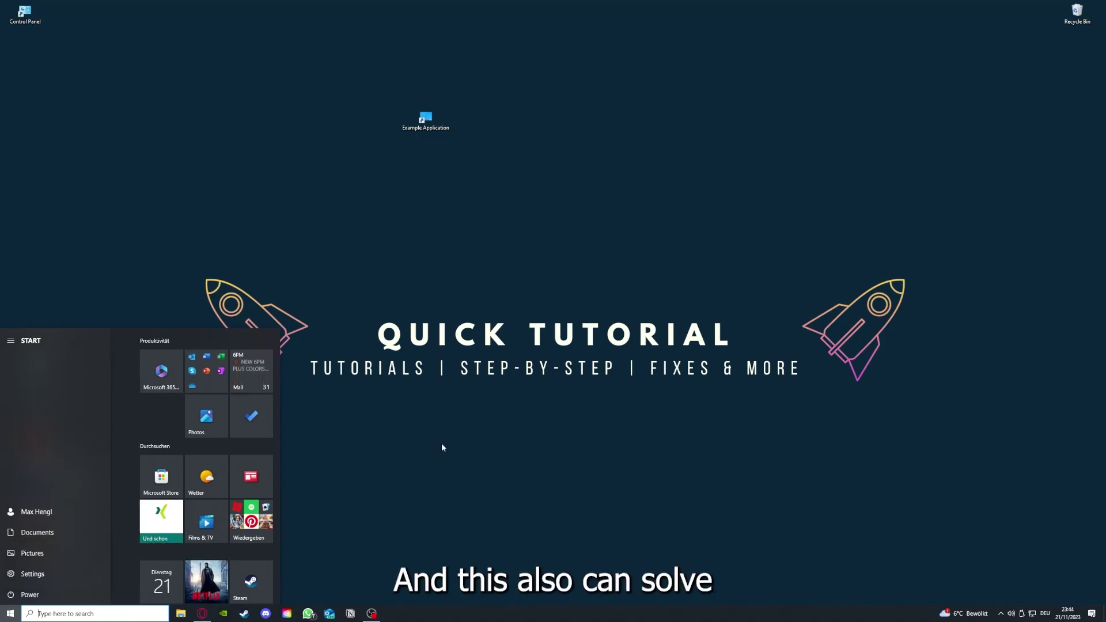
{"action": "left_click", "coordinate": [436, 441]}
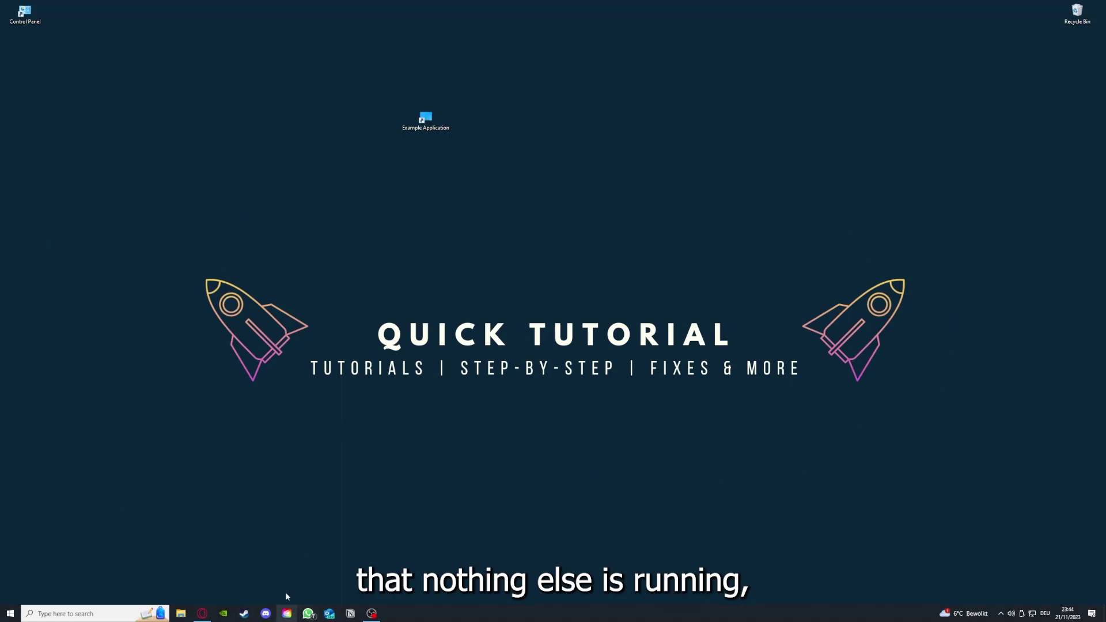
{"action": "right_click", "coordinate": [429, 612]}
{"action": "left_click", "coordinate": [455, 567]}
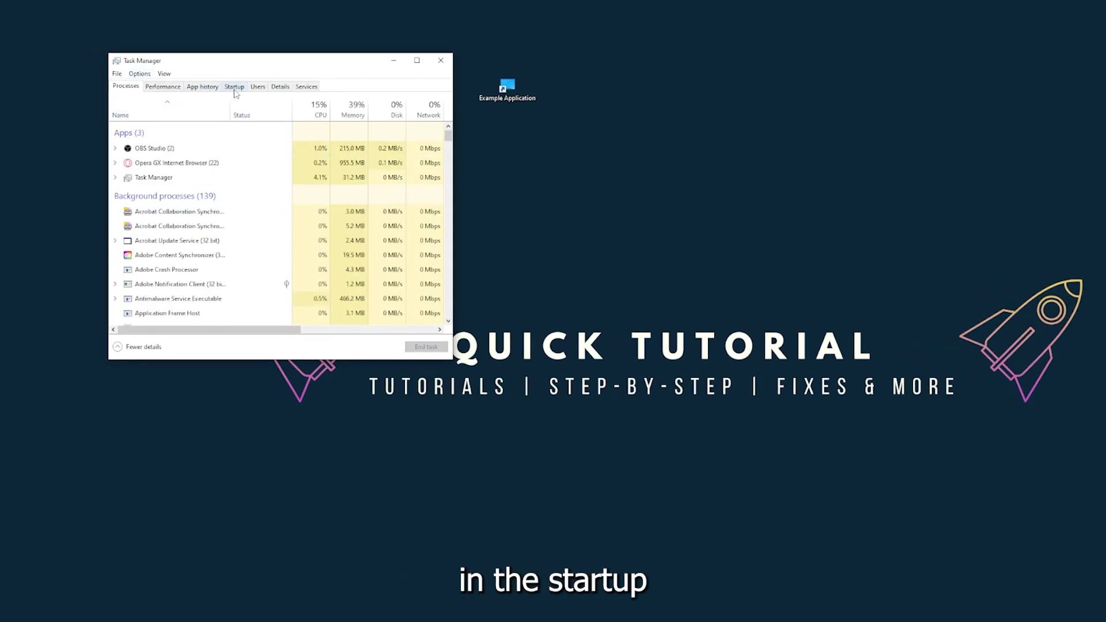
{"action": "left_click", "coordinate": [235, 87]}
{"action": "scroll", "coordinate": [242, 259], "scroll_direction": "down", "scroll_amount": 3}
{"action": "scroll", "coordinate": [236, 288], "scroll_direction": "up", "scroll_amount": 3}
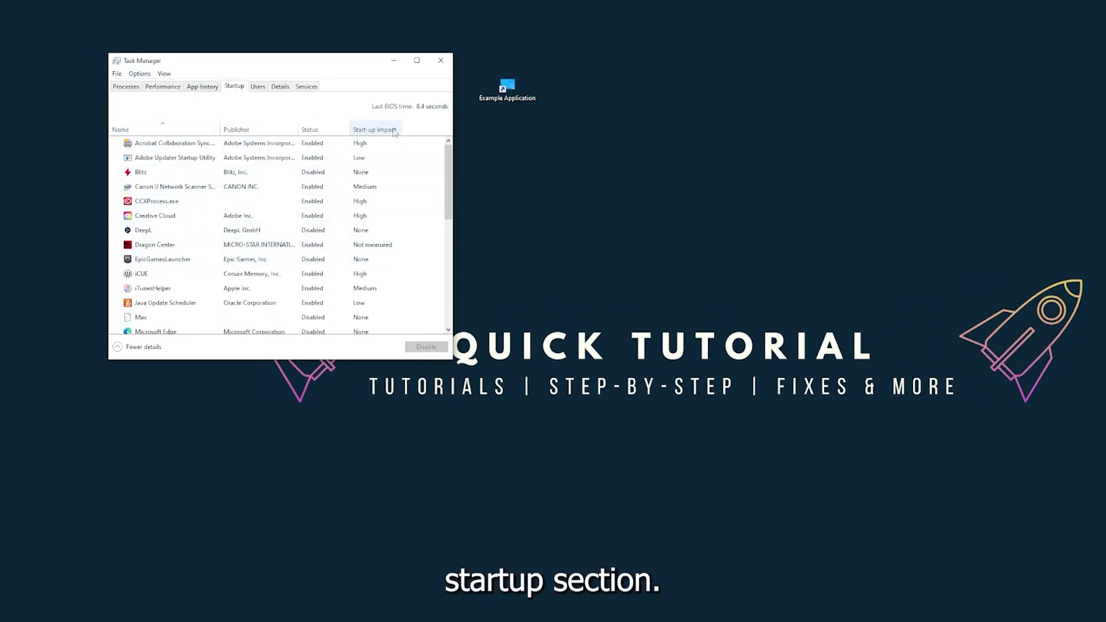
Step: Reopen Task Manager from the taskbar and maximize it to fill the screen
{"action": "right_click", "coordinate": [443, 613]}
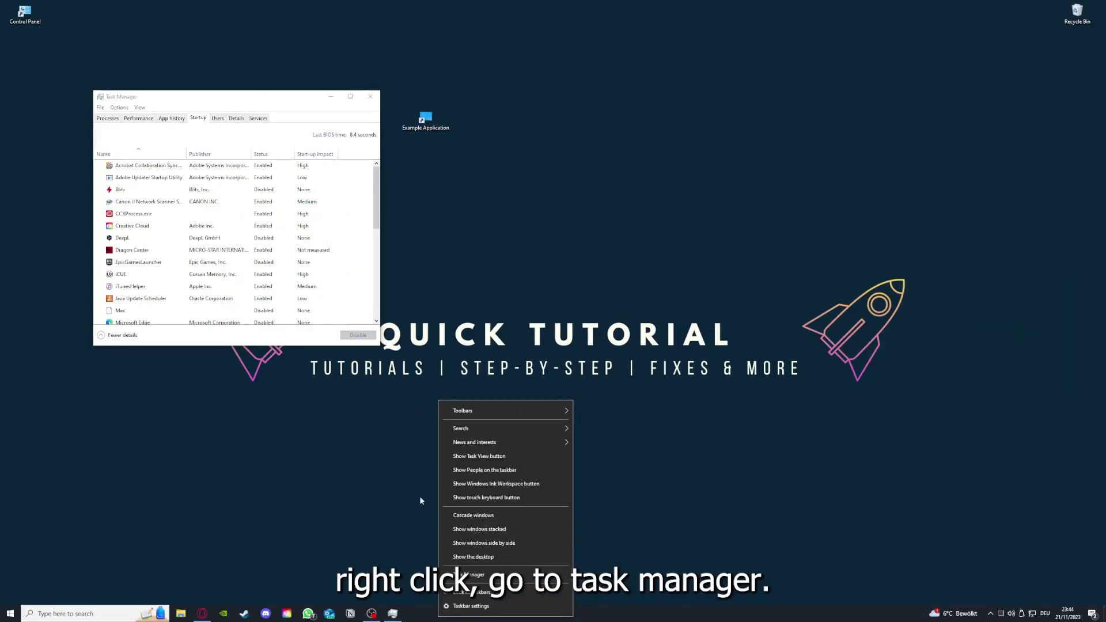
{"action": "left_click", "coordinate": [468, 574]}
{"action": "left_click", "coordinate": [350, 96]}
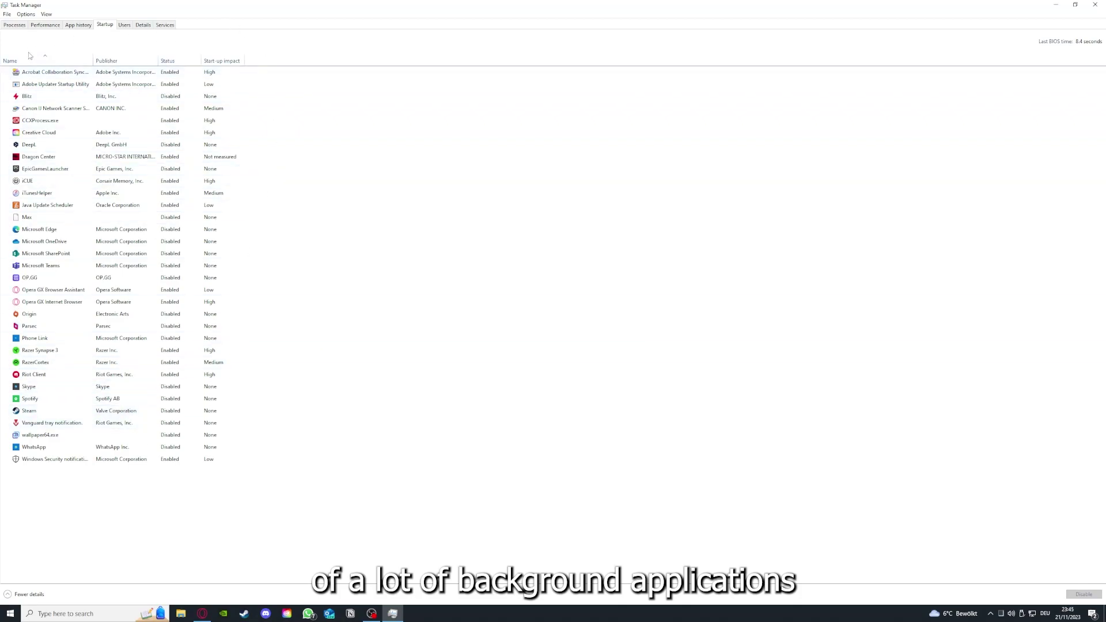
Step: Review the Acrobat, CCXProcess.exe, OneDrive, SharePoint, Phone Link and iTunesHelper startup entries
{"action": "right_click", "coordinate": [180, 73]}
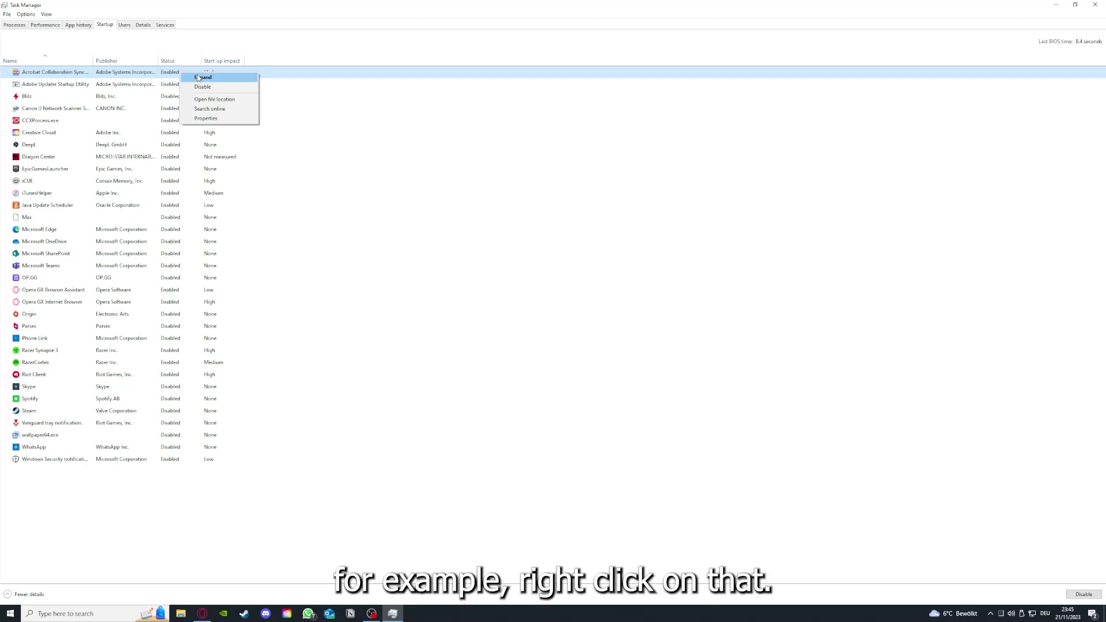
{"action": "left_click", "coordinate": [386, 121]}
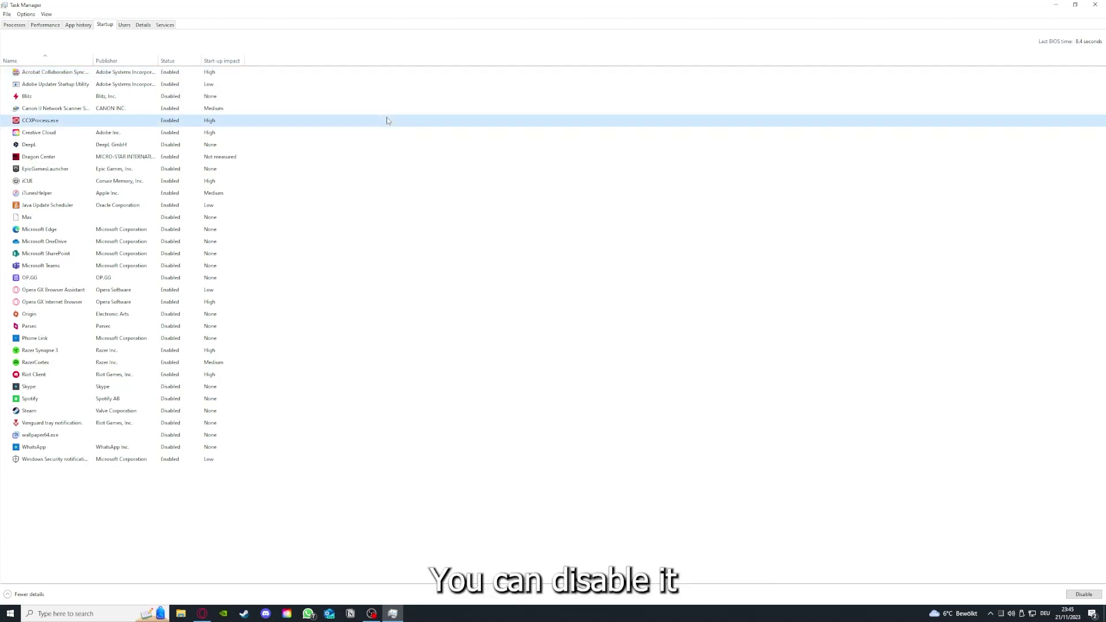
{"action": "left_click", "coordinate": [582, 242]}
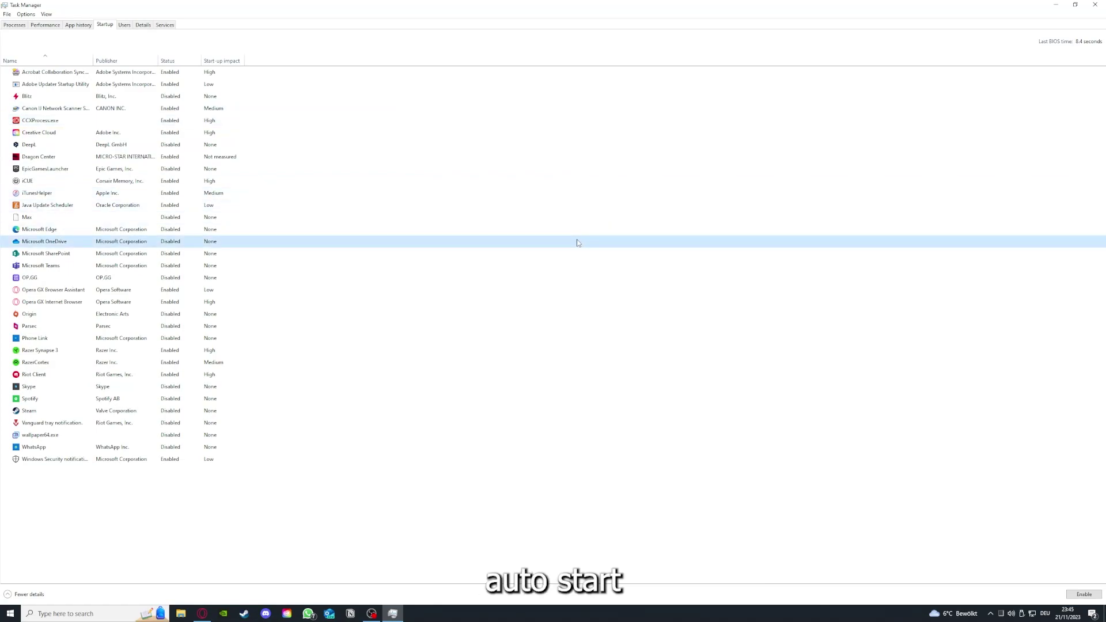
{"action": "left_click", "coordinate": [69, 74]}
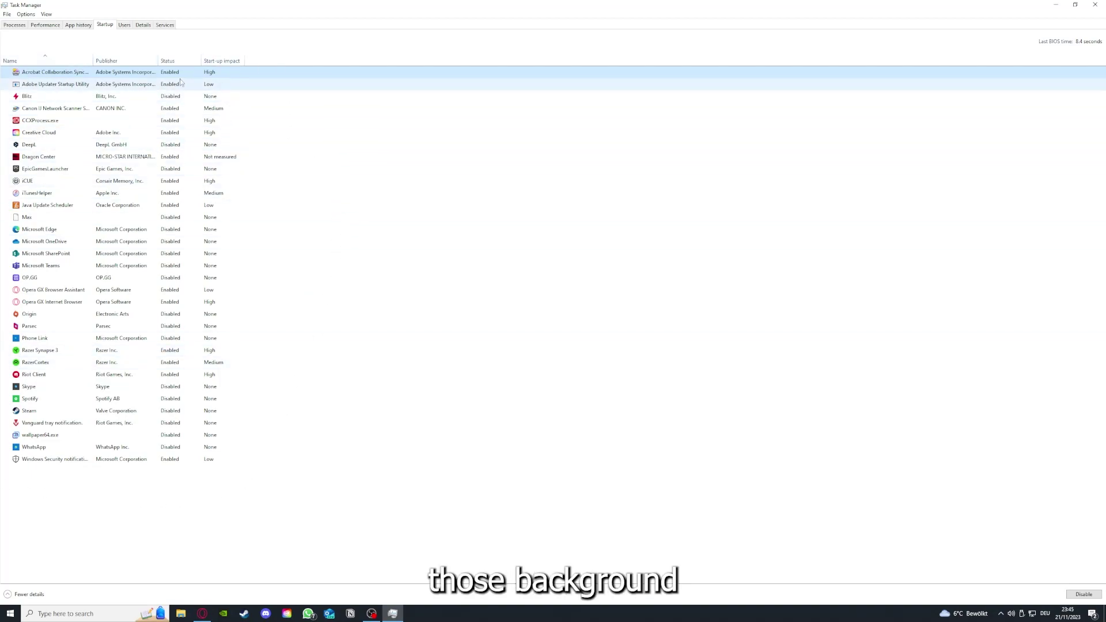
{"action": "right_click", "coordinate": [272, 251]}
{"action": "left_click", "coordinate": [309, 341]}
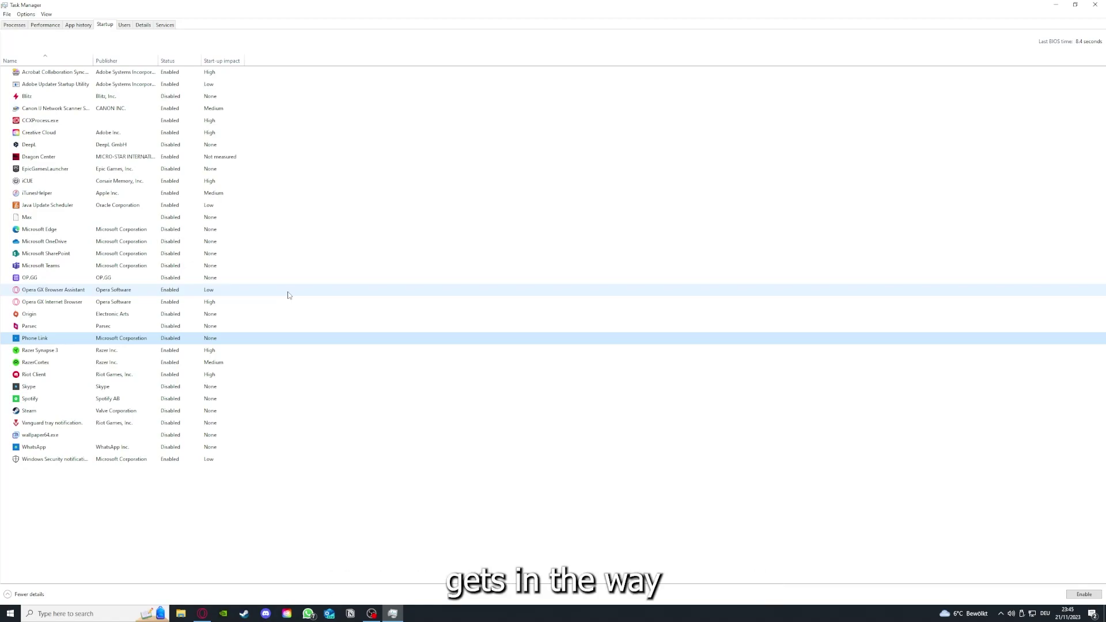
{"action": "left_click", "coordinate": [241, 198]}
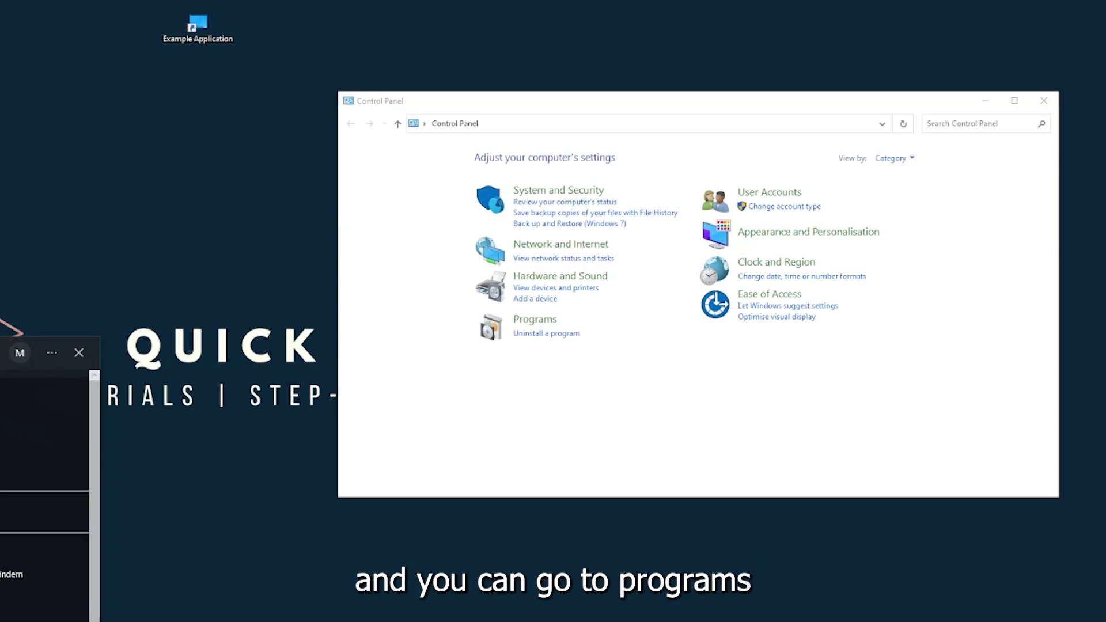
Step: Go to Programs > Programs and Features and scroll the installed list to find Overwolf
{"action": "key", "text": "Escape"}
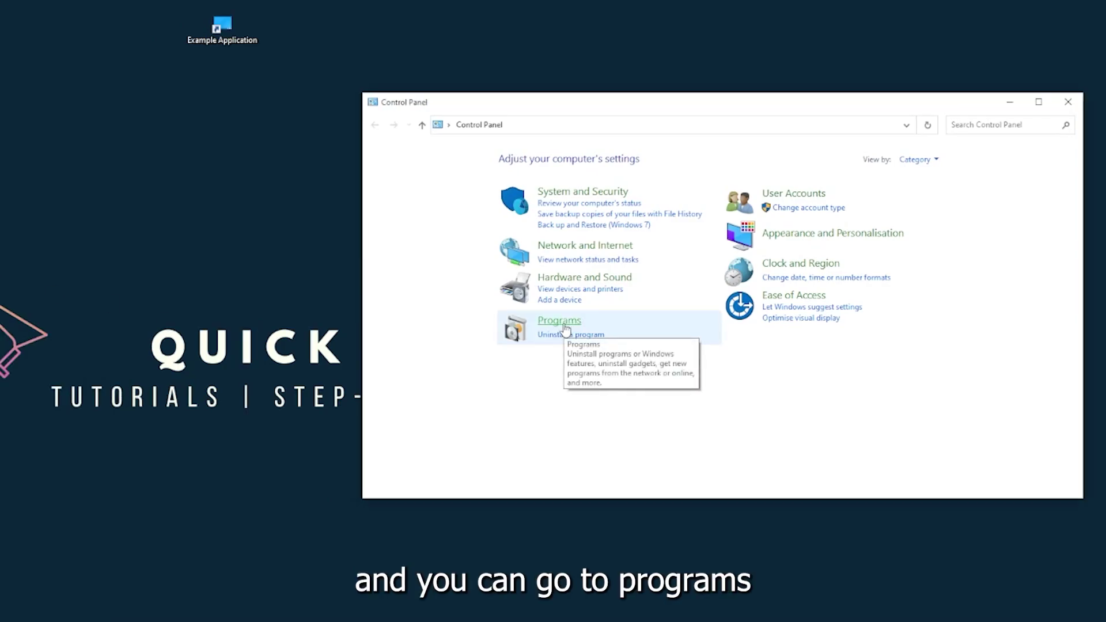
{"action": "left_click", "coordinate": [563, 324]}
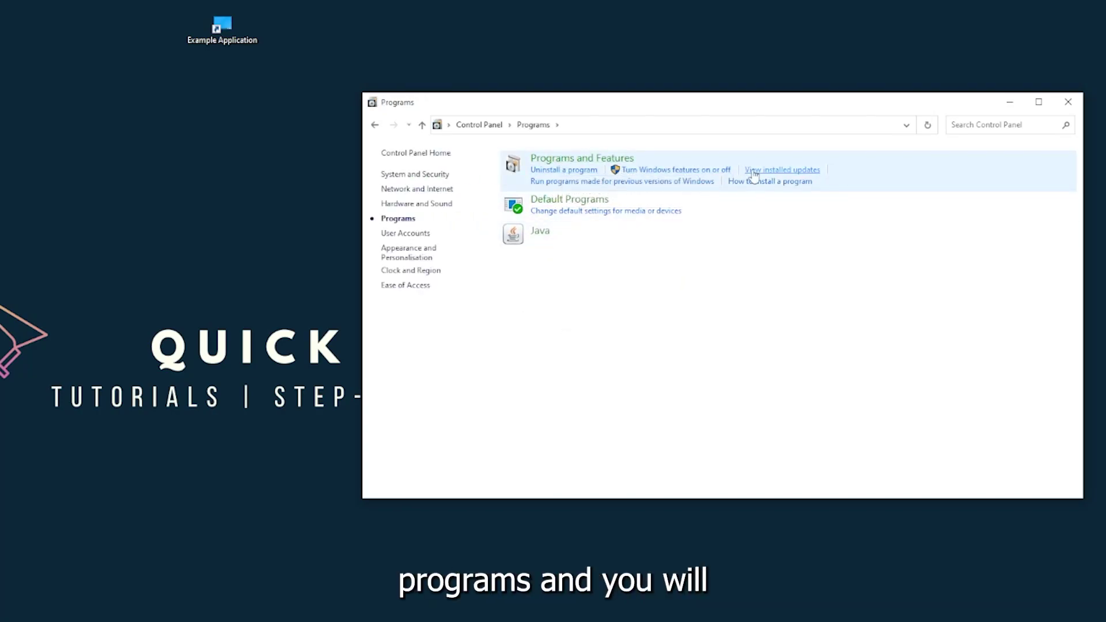
{"action": "left_click", "coordinate": [597, 165]}
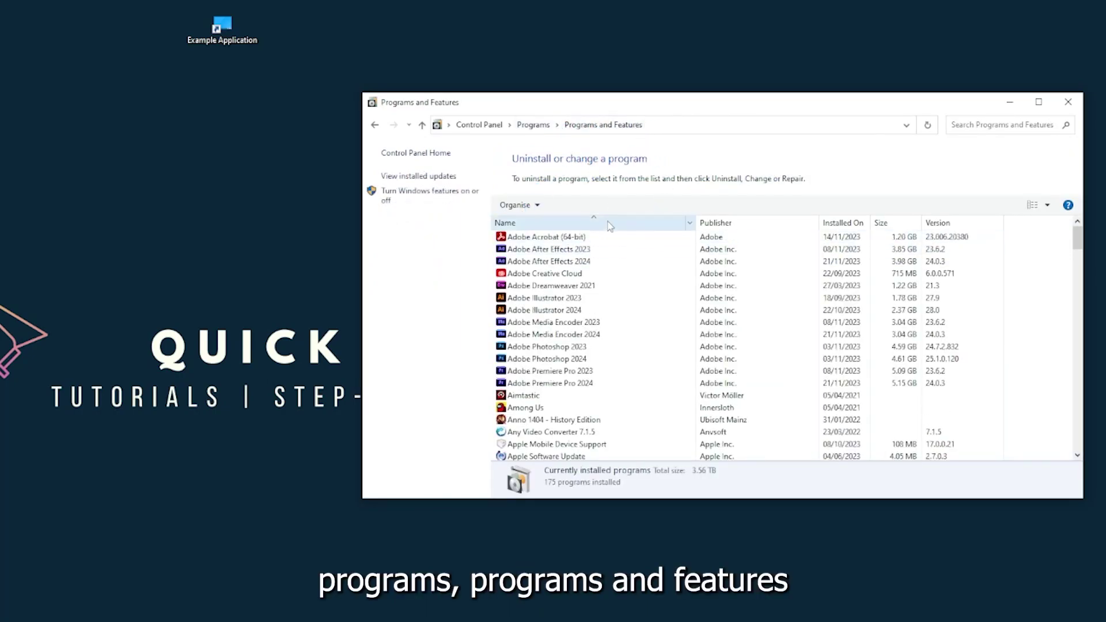
{"action": "scroll", "coordinate": [584, 324], "scroll_direction": "down", "scroll_amount": 20}
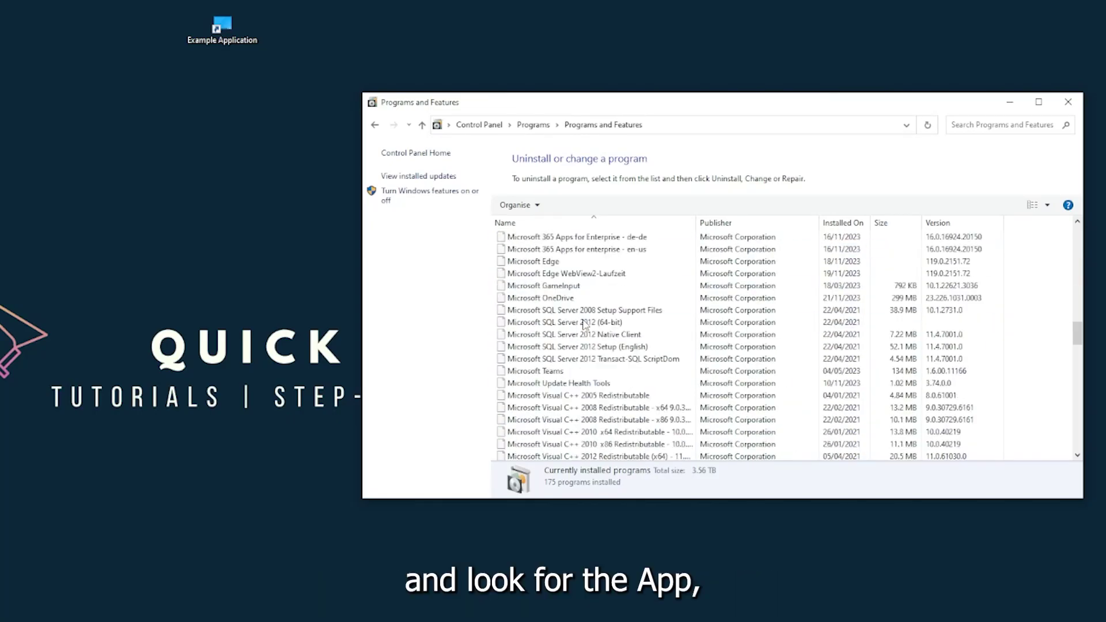
{"action": "scroll", "coordinate": [585, 324], "scroll_direction": "down", "scroll_amount": 20}
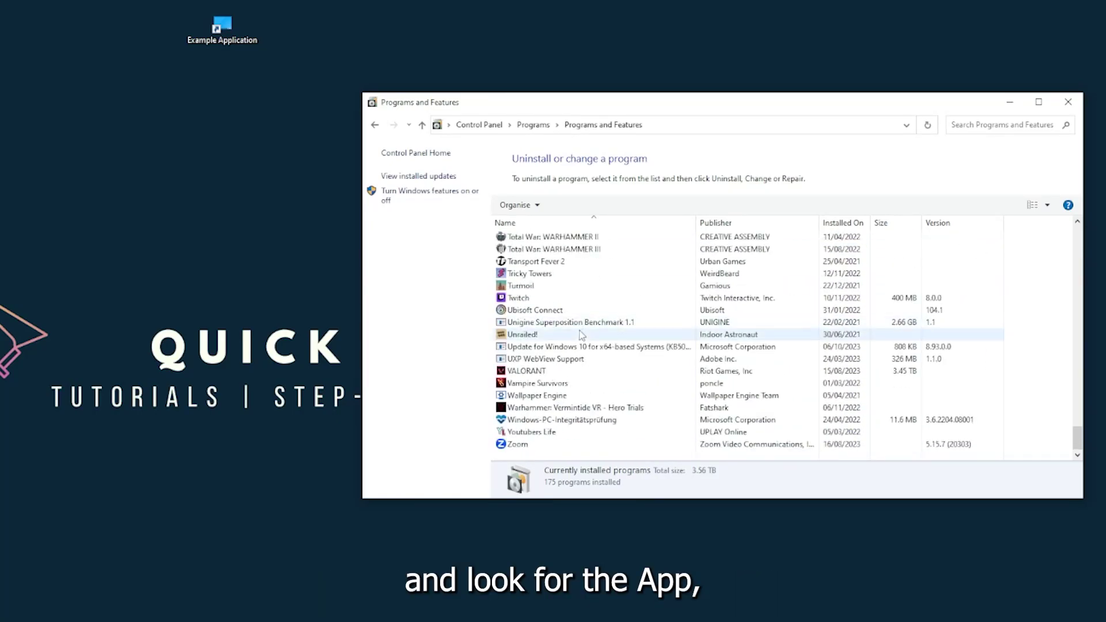
{"action": "scroll", "coordinate": [576, 357], "scroll_direction": "up", "scroll_amount": 15}
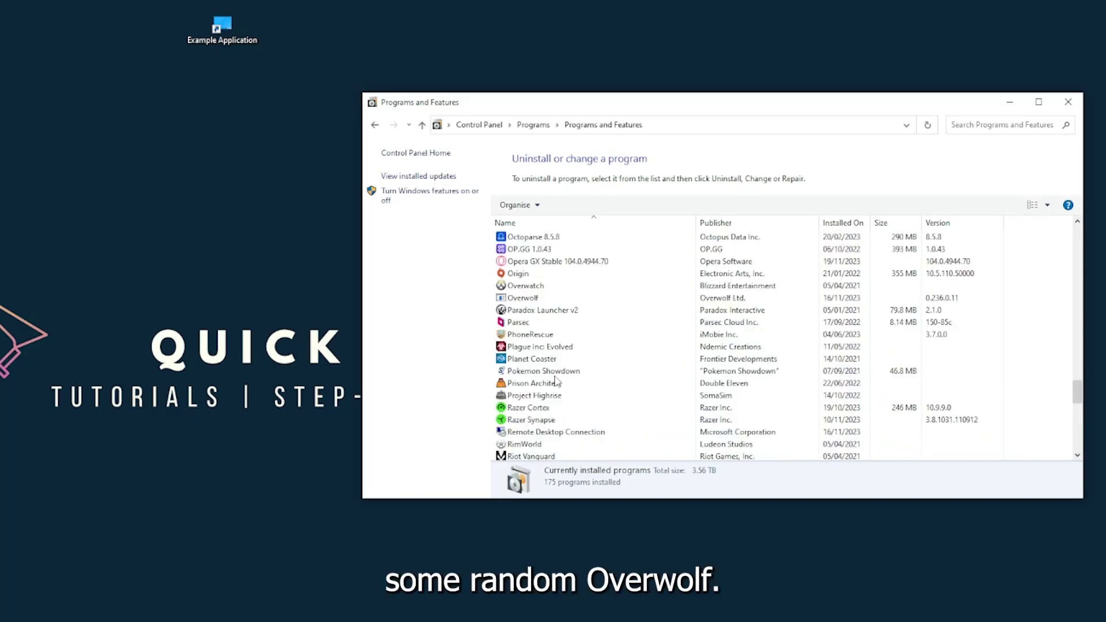
{"action": "scroll", "coordinate": [541, 377], "scroll_direction": "up", "scroll_amount": 2}
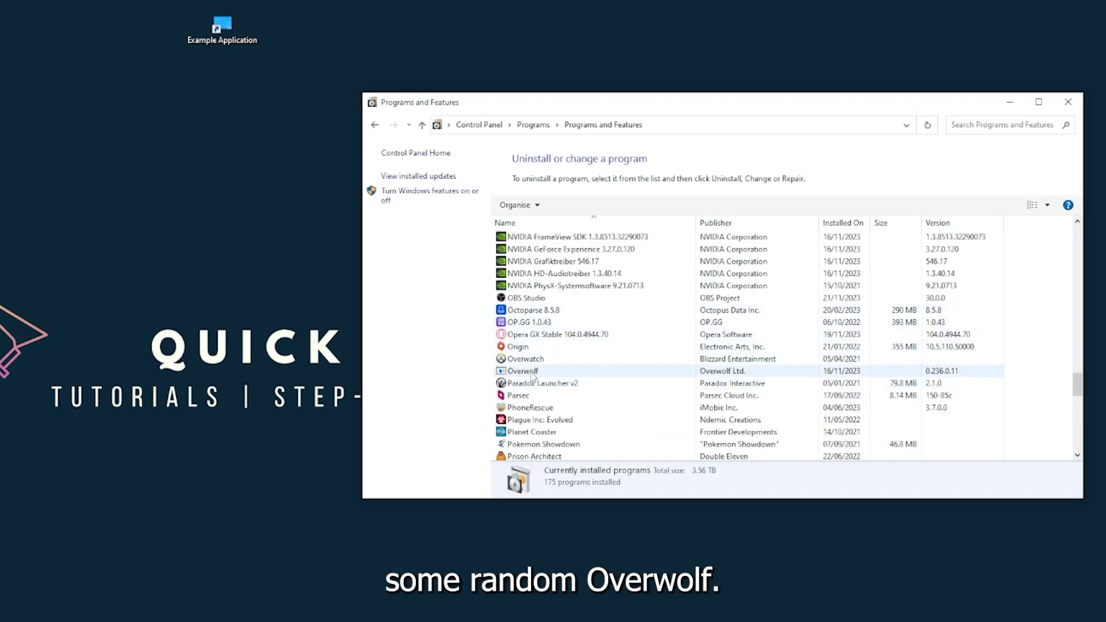
Step: Try uninstalling Overwolf and dismiss the error saying it may already be uninstalled
{"action": "left_click", "coordinate": [532, 374]}
{"action": "right_click", "coordinate": [531, 374]}
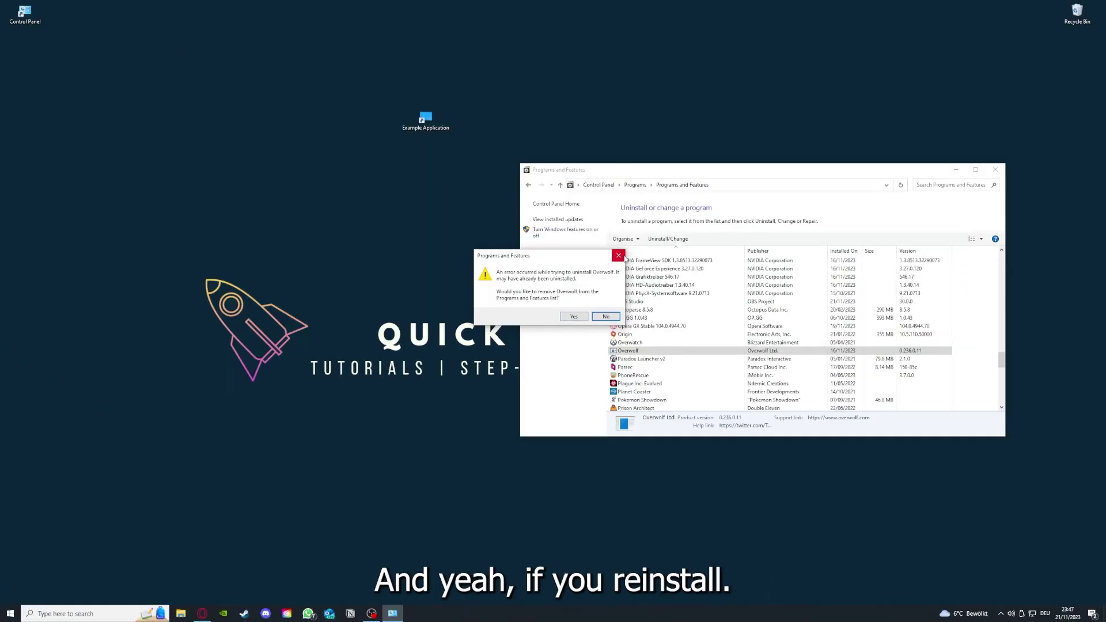
{"action": "left_click", "coordinate": [620, 257]}
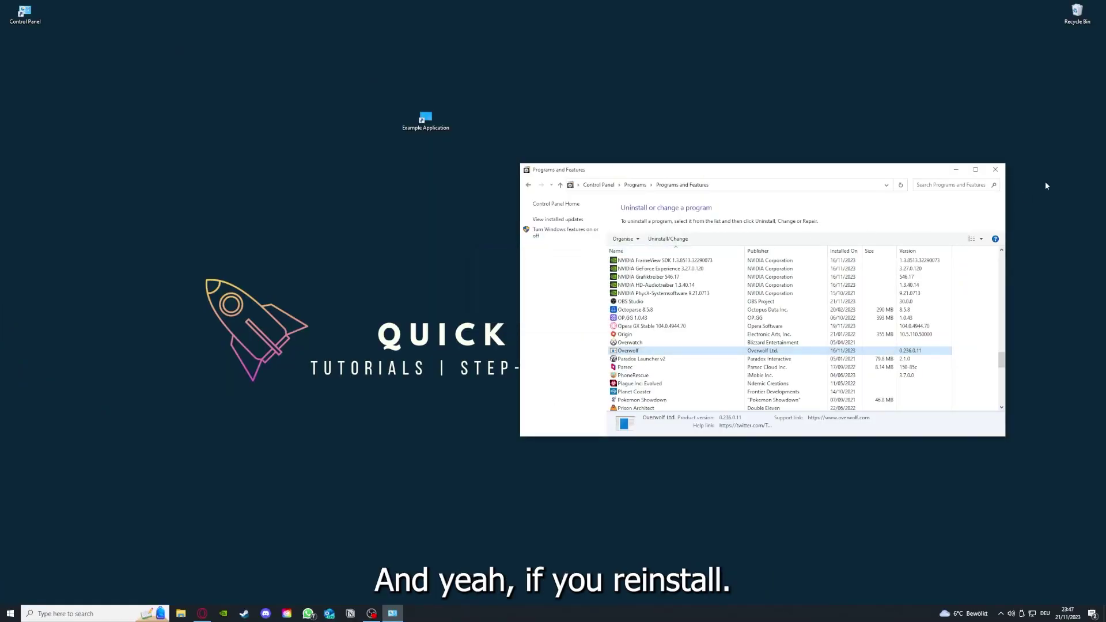
Step: Close the Programs and Features window, leaving only the desktop
{"action": "left_click", "coordinate": [996, 169]}
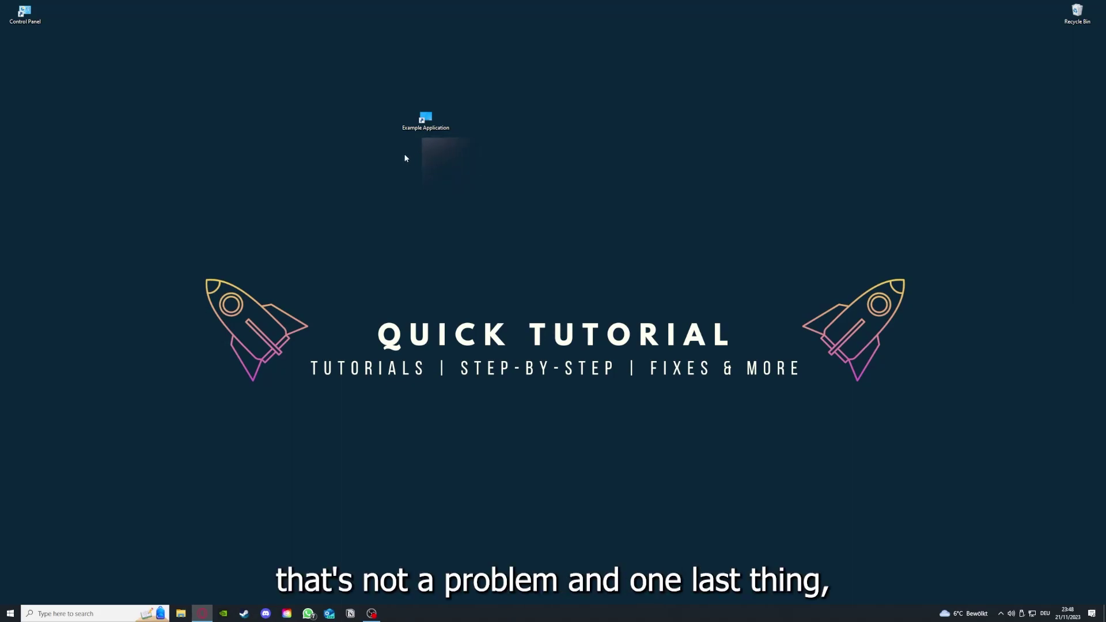
Step: Open the Example Application shortcut's Properties, browse Security and Previous Versions, then return to Shortcut
{"action": "right_click", "coordinate": [419, 115]}
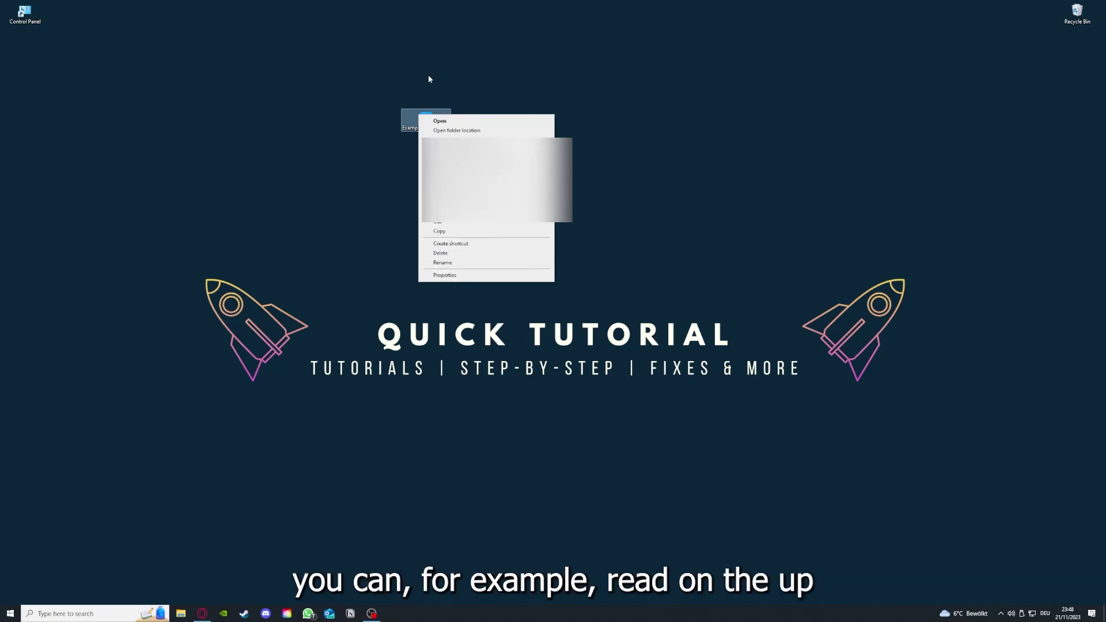
{"action": "left_click", "coordinate": [444, 275]}
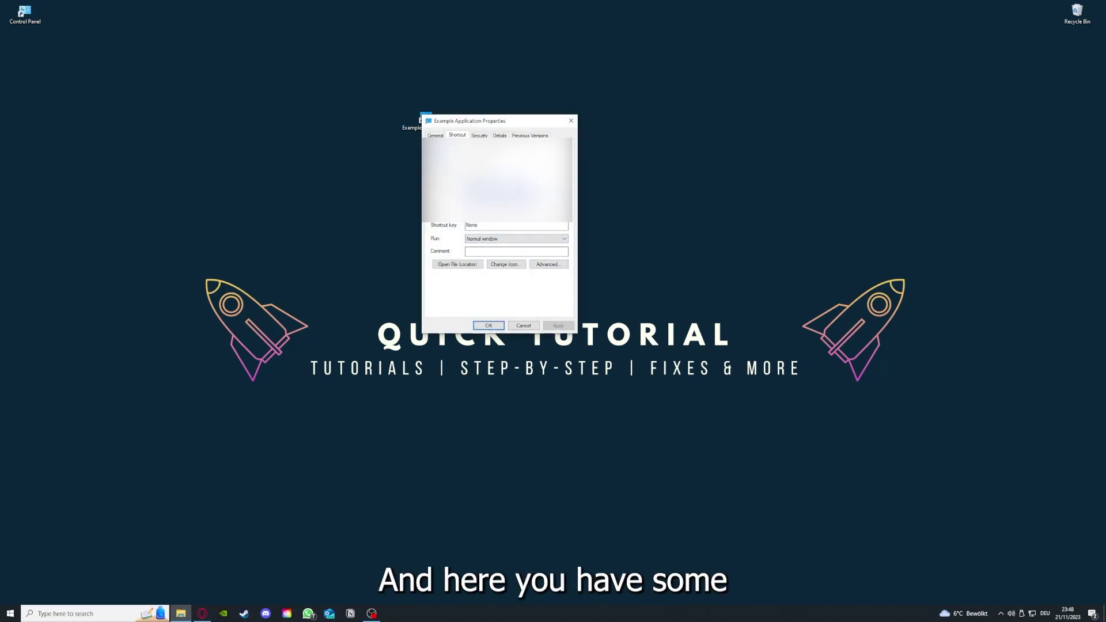
{"action": "key", "text": "ctrl+Tab"}
{"action": "key", "text": "ctrl+Tab"}
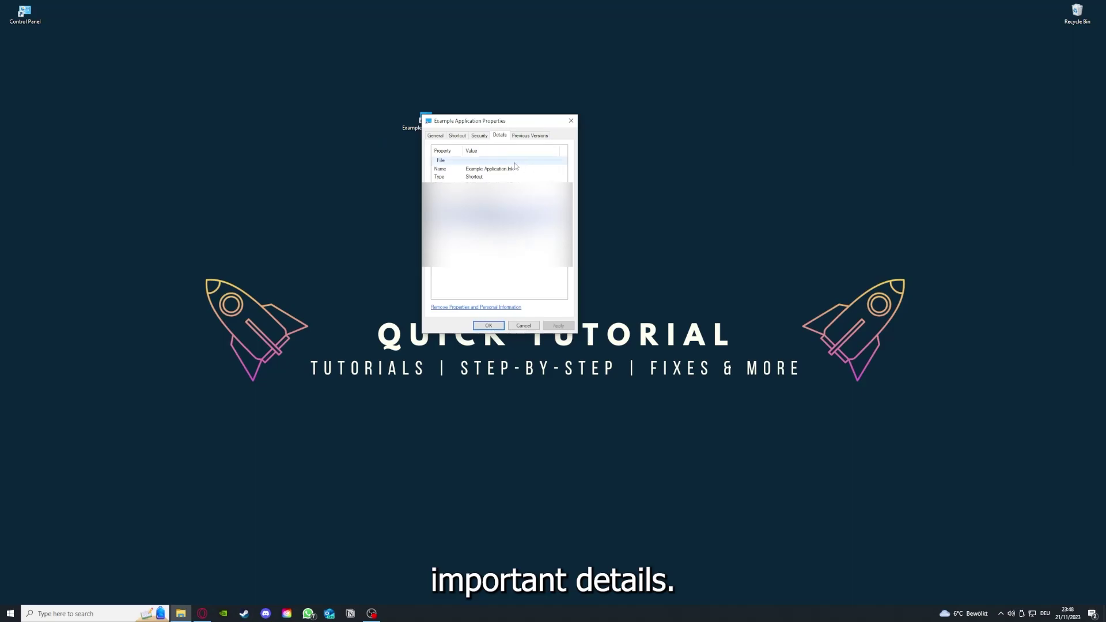
{"action": "left_click_drag", "start_coordinate": [501, 122], "coordinate": [583, 159]}
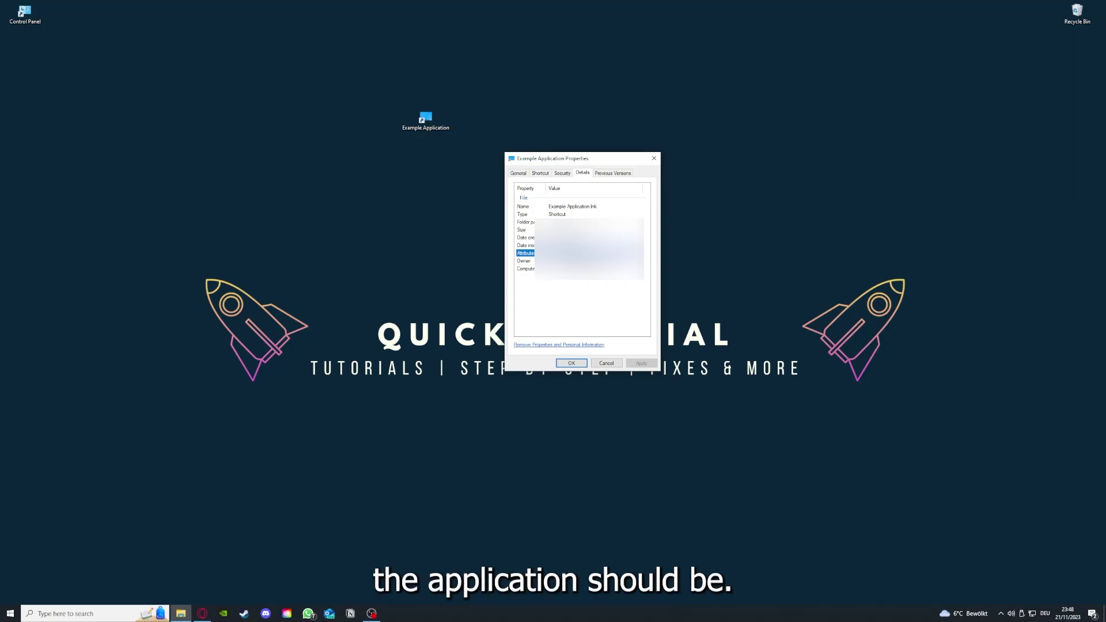
{"action": "left_click", "coordinate": [619, 175]}
{"action": "left_click", "coordinate": [539, 174]}
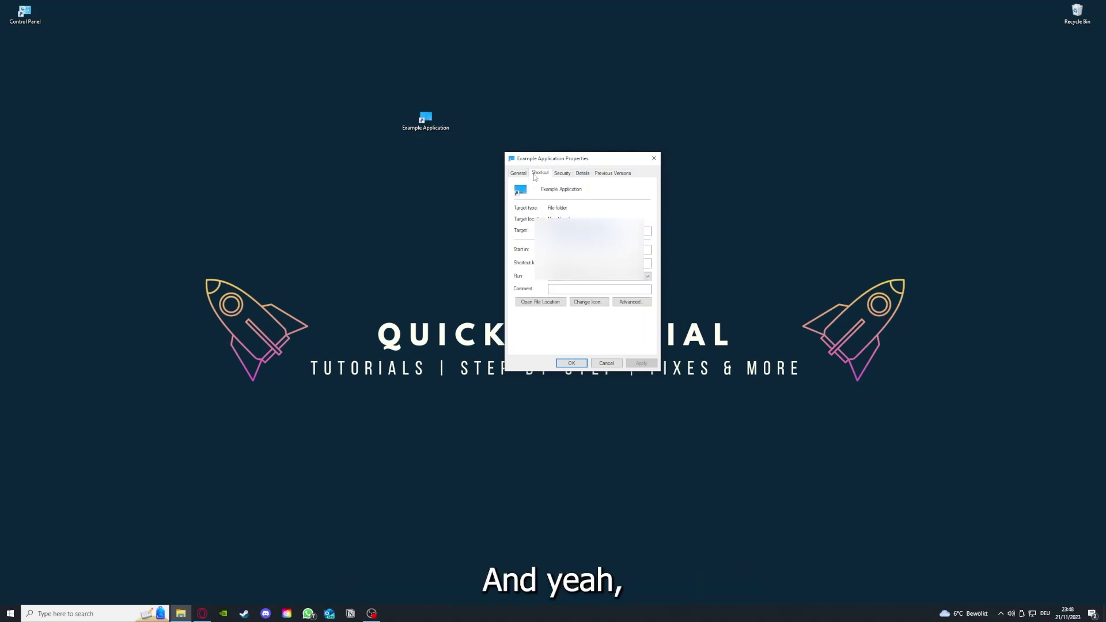
Step: Open the shortcut's file location in This PC, move the Explorer window aside, then close it
{"action": "left_click", "coordinate": [531, 304]}
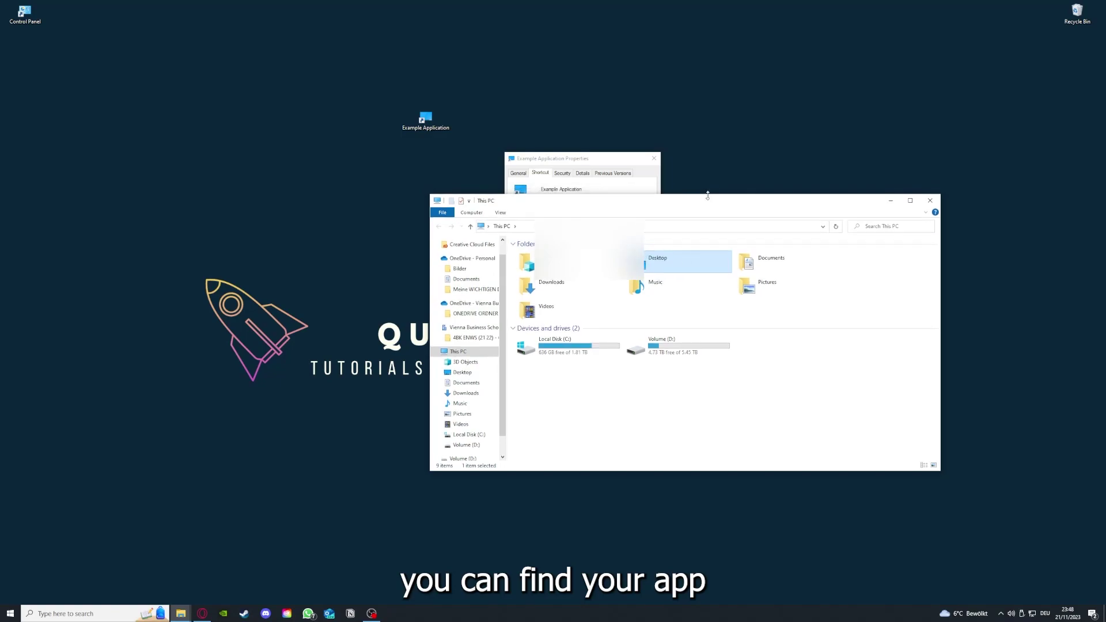
{"action": "left_click_drag", "start_coordinate": [710, 200], "coordinate": [585, 319]}
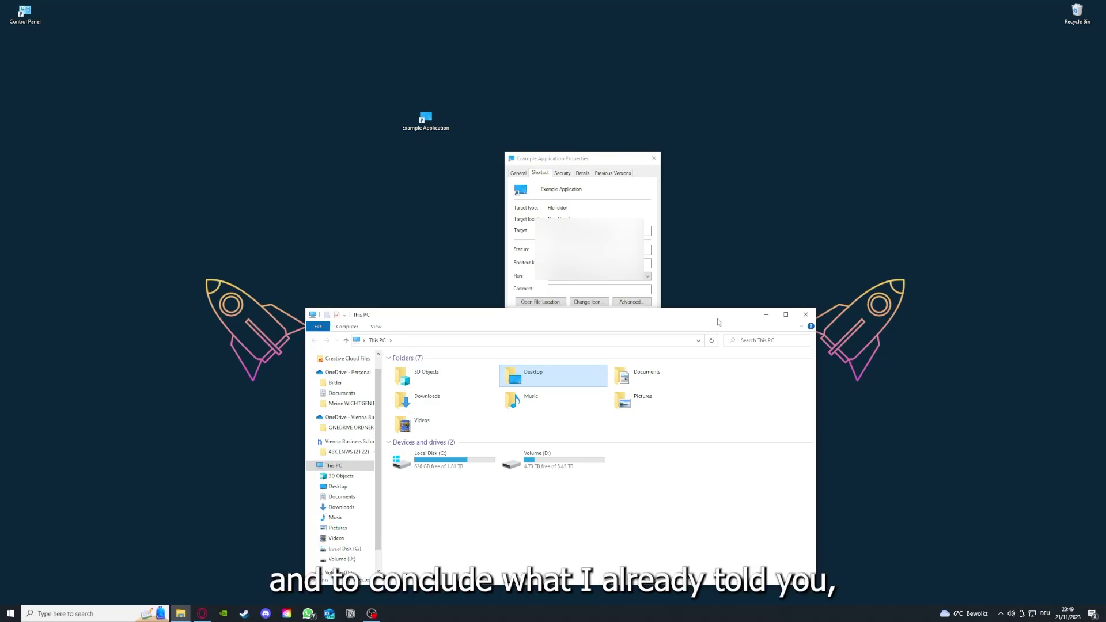
{"action": "left_click", "coordinate": [805, 314]}
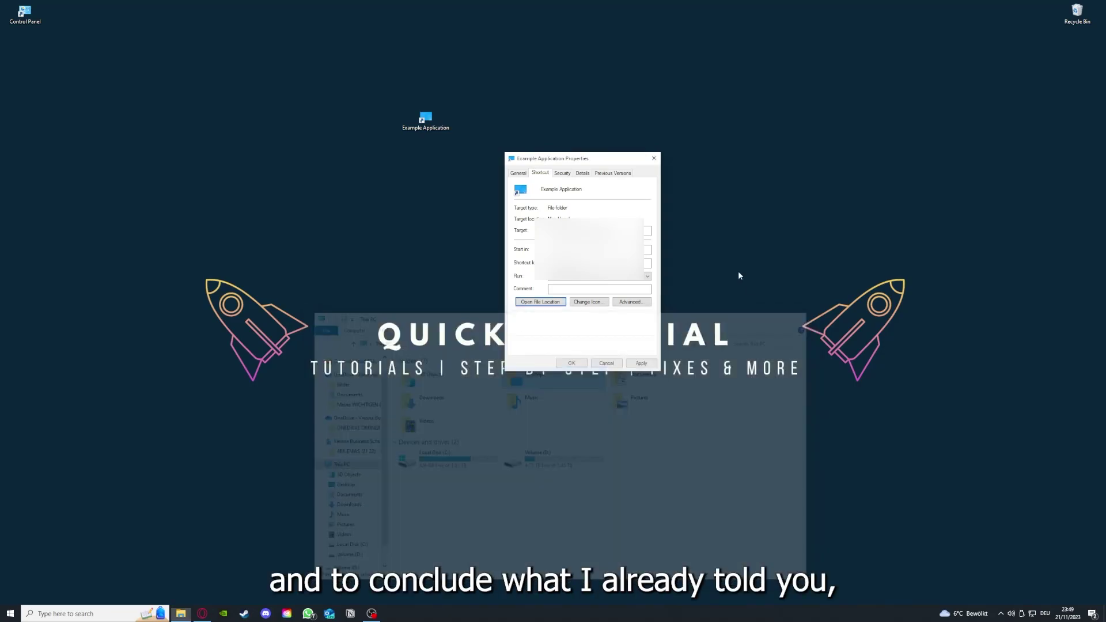
{"action": "left_click", "coordinate": [653, 158]}
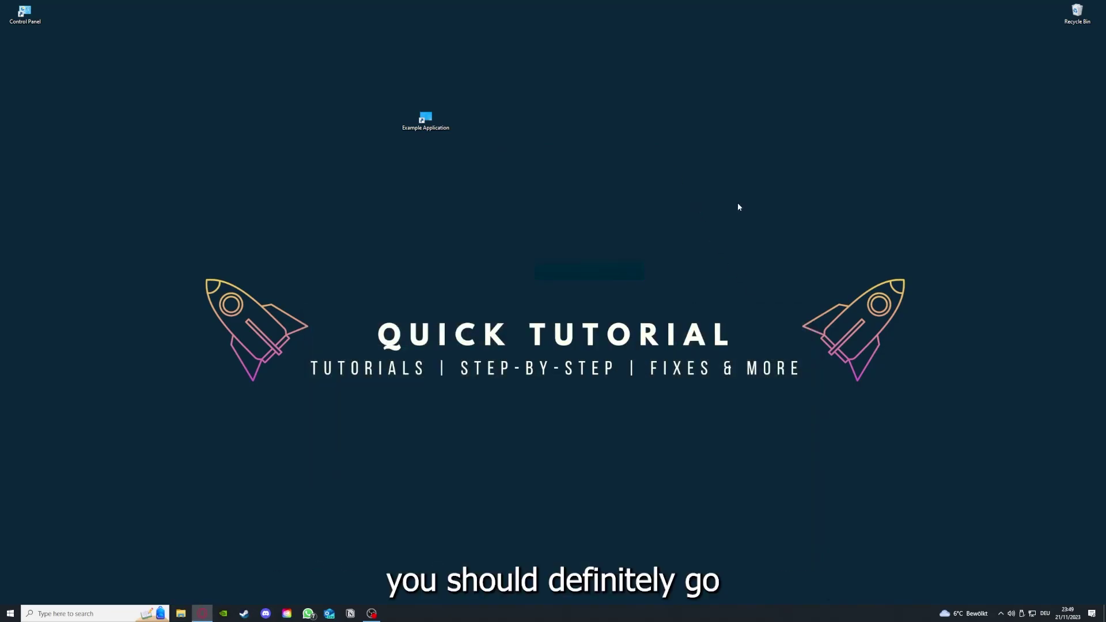